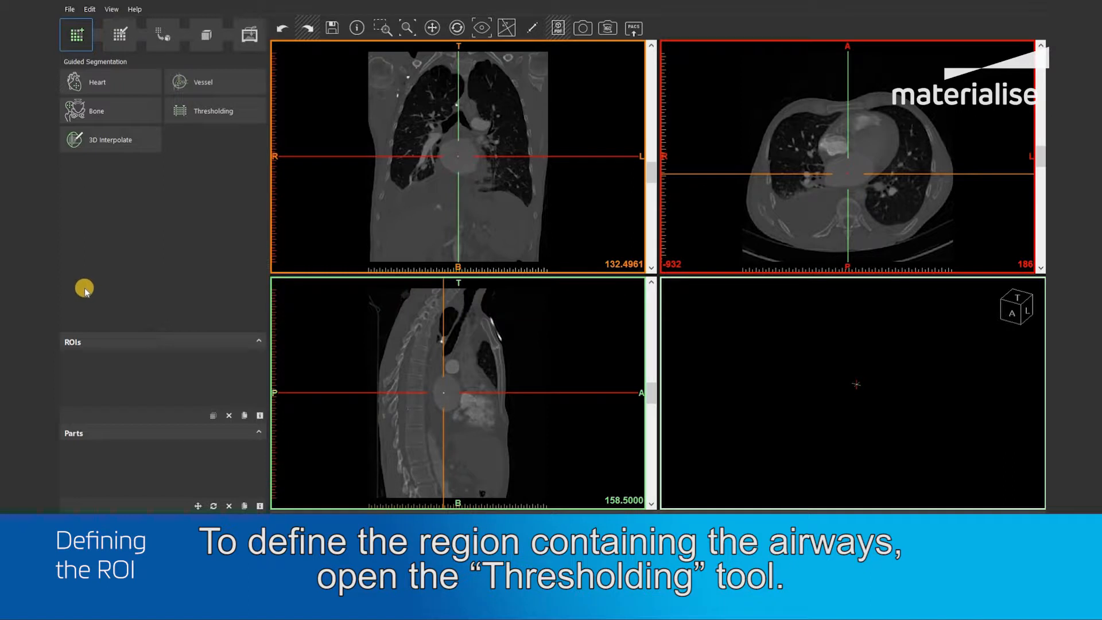
- Start a Thresholding segmentation of the CT dataset using the Airways (CT) preset
{"action": "left_click", "coordinate": [178, 111]}
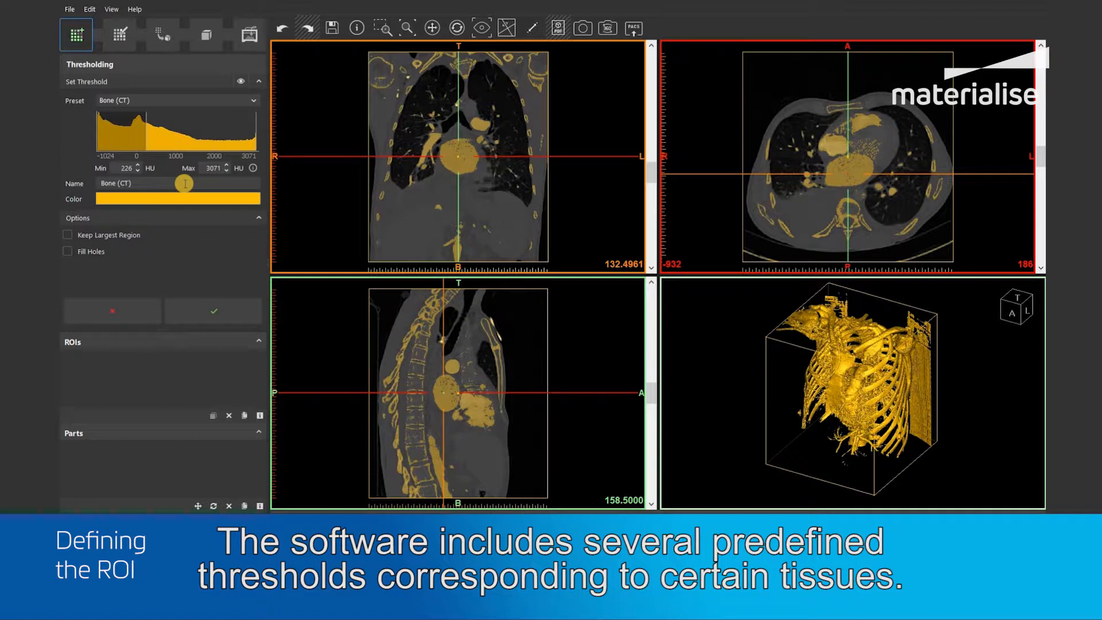
{"action": "left_click", "coordinate": [247, 103]}
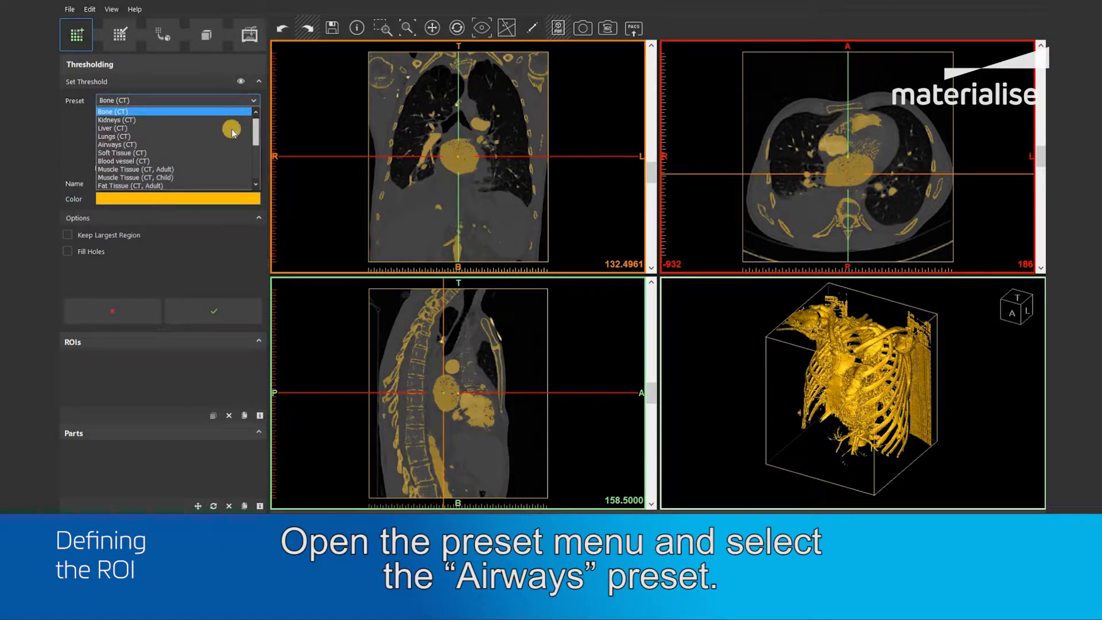
{"action": "left_click", "coordinate": [228, 145]}
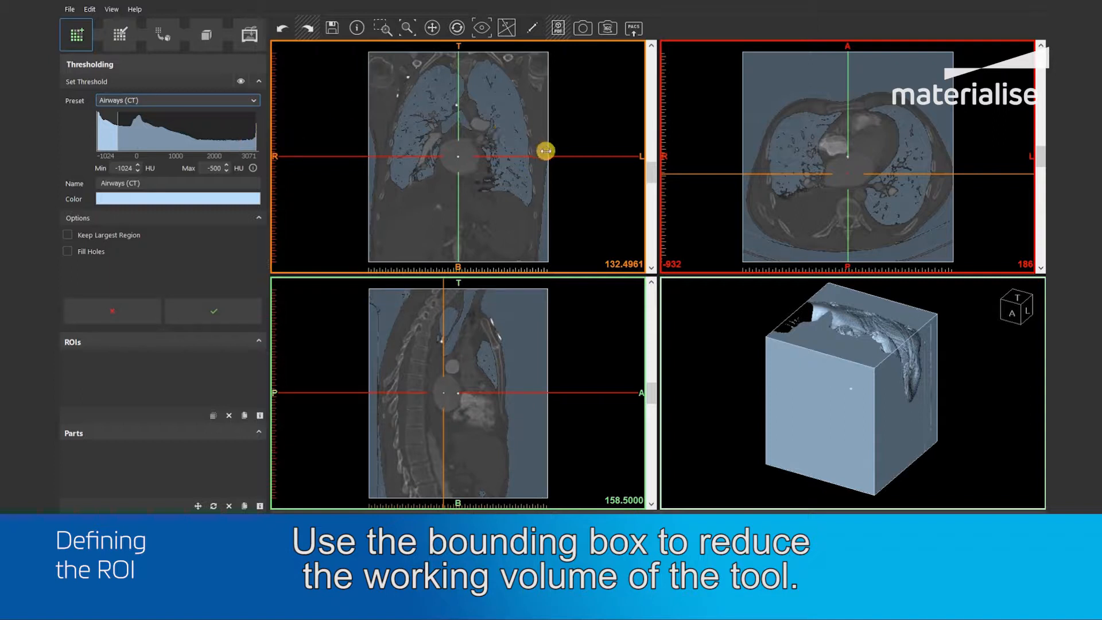
- Tighten the thresholding bounding box around the lungs in the coronal view, trimming both sides and the abdomen below without cutting lung tissue
{"action": "left_click_drag", "start_coordinate": [541, 150], "coordinate": [534, 150]}
{"action": "left_click_drag", "start_coordinate": [455, 256], "coordinate": [457, 219]}
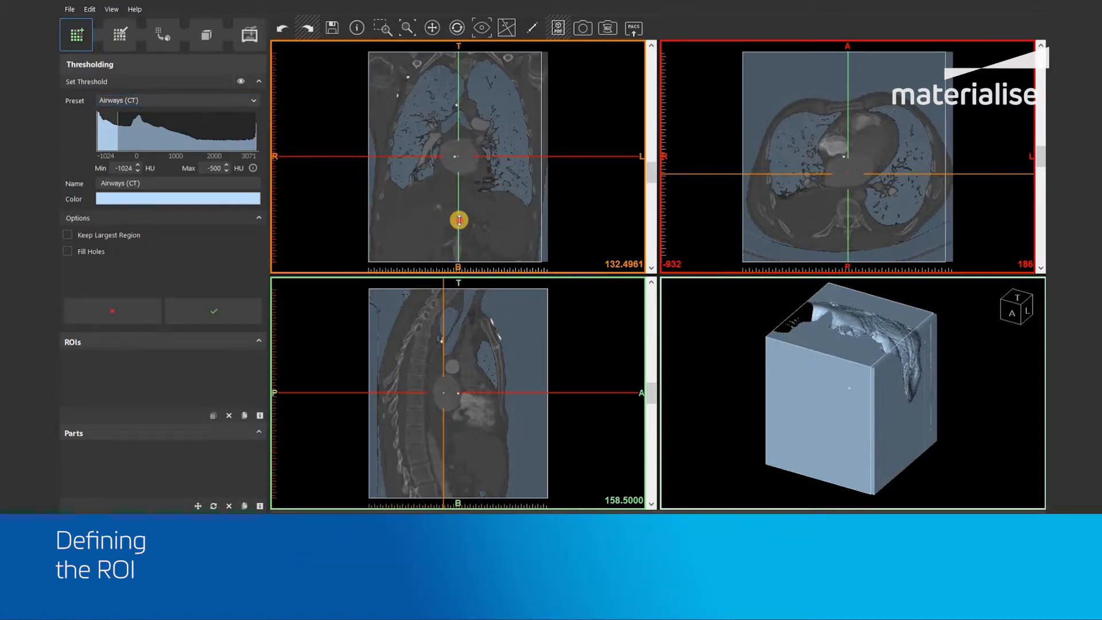
{"action": "left_click_drag", "start_coordinate": [370, 156], "coordinate": [376, 157]}
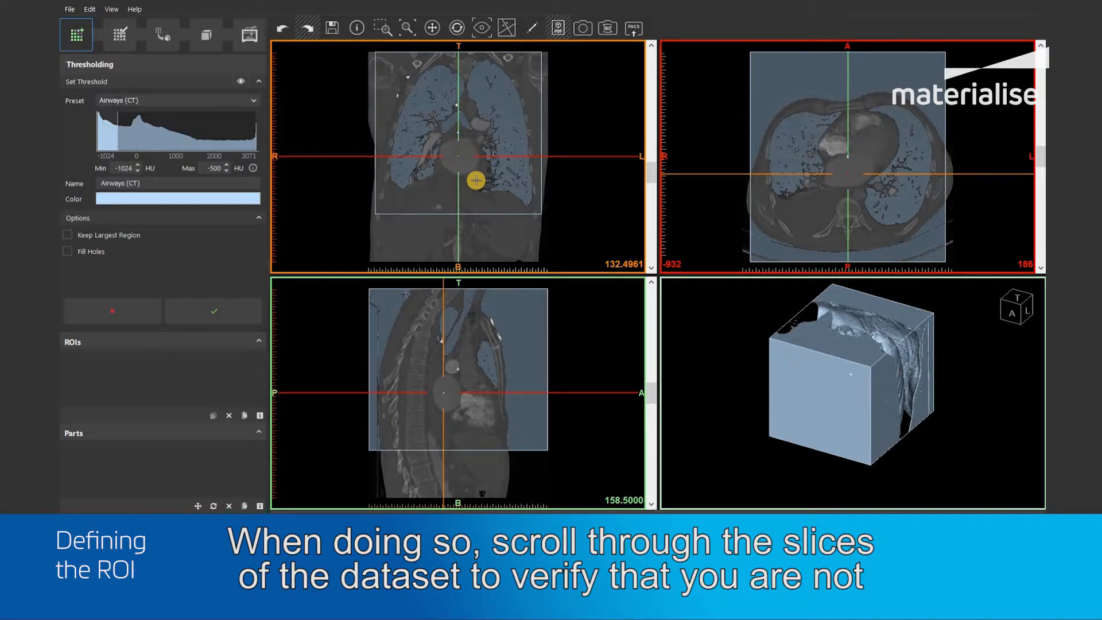
{"action": "left_click_drag", "start_coordinate": [653, 167], "coordinate": [651, 129]}
{"action": "left_click_drag", "start_coordinate": [488, 213], "coordinate": [490, 225]}
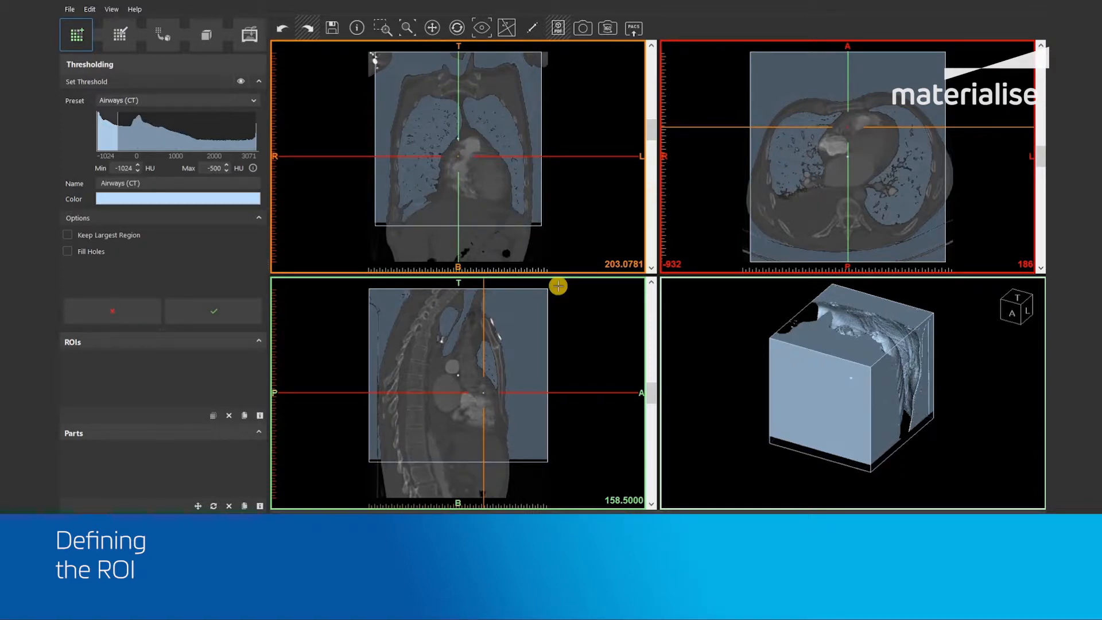
- Trim the bounding box's front and back to the chest in the sagittal view, and create the Airways (CT) ROI
{"action": "left_click_drag", "start_coordinate": [550, 320], "coordinate": [511, 319]}
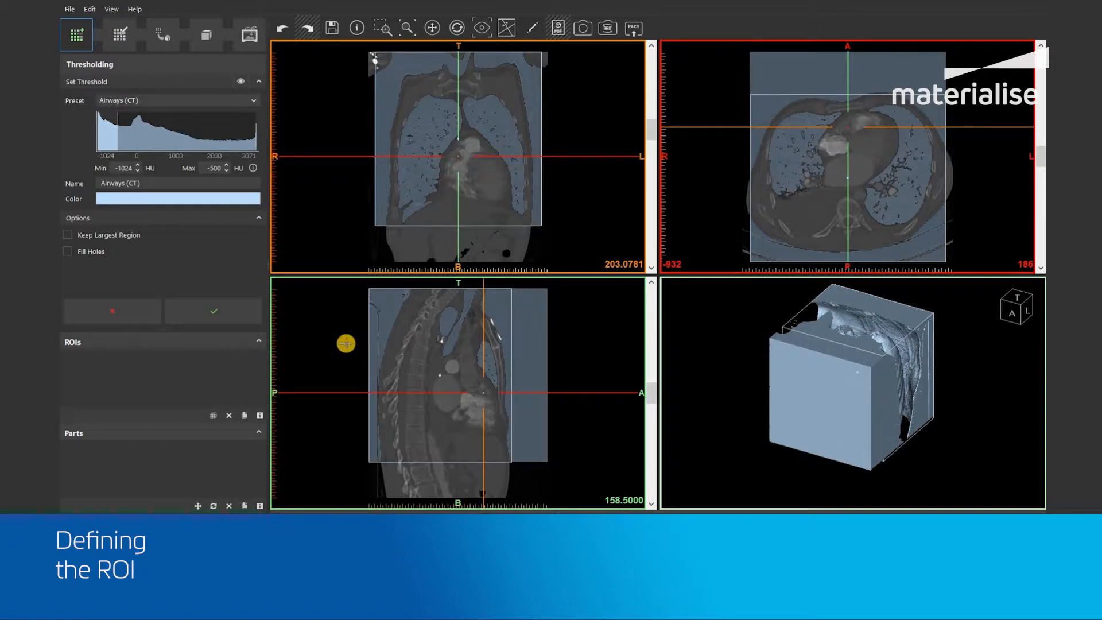
{"action": "left_click_drag", "start_coordinate": [370, 341], "coordinate": [385, 340]}
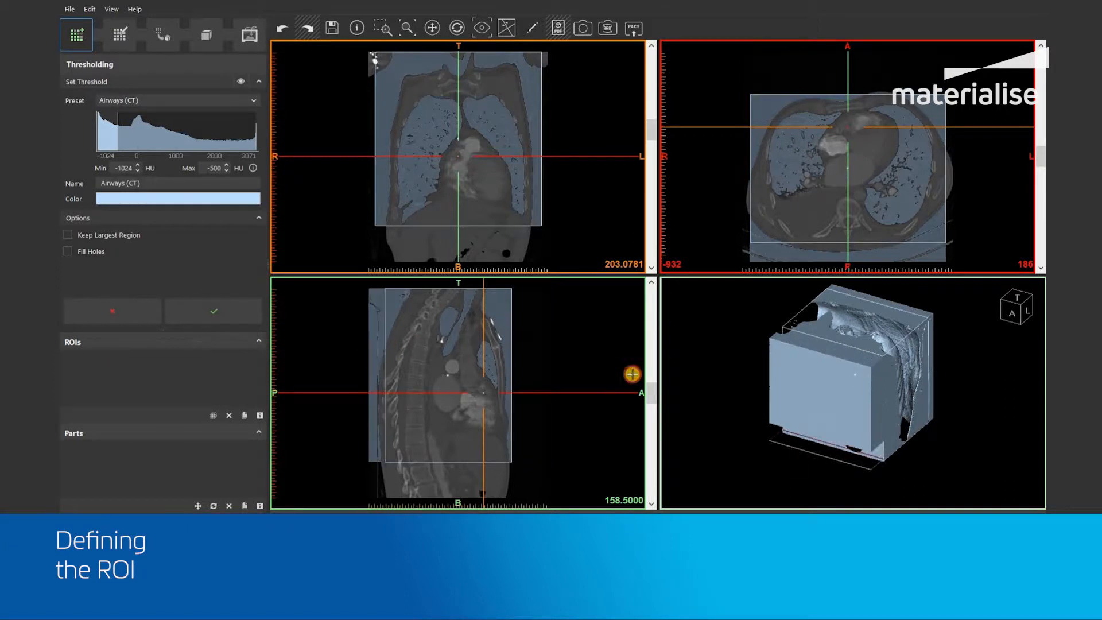
{"action": "mouse_move", "coordinate": [651, 394]}
{"action": "left_mouse_down"}
{"action": "mouse_move", "coordinate": [651, 332]}
{"action": "mouse_move", "coordinate": [641, 377]}
{"action": "left_mouse_up"}
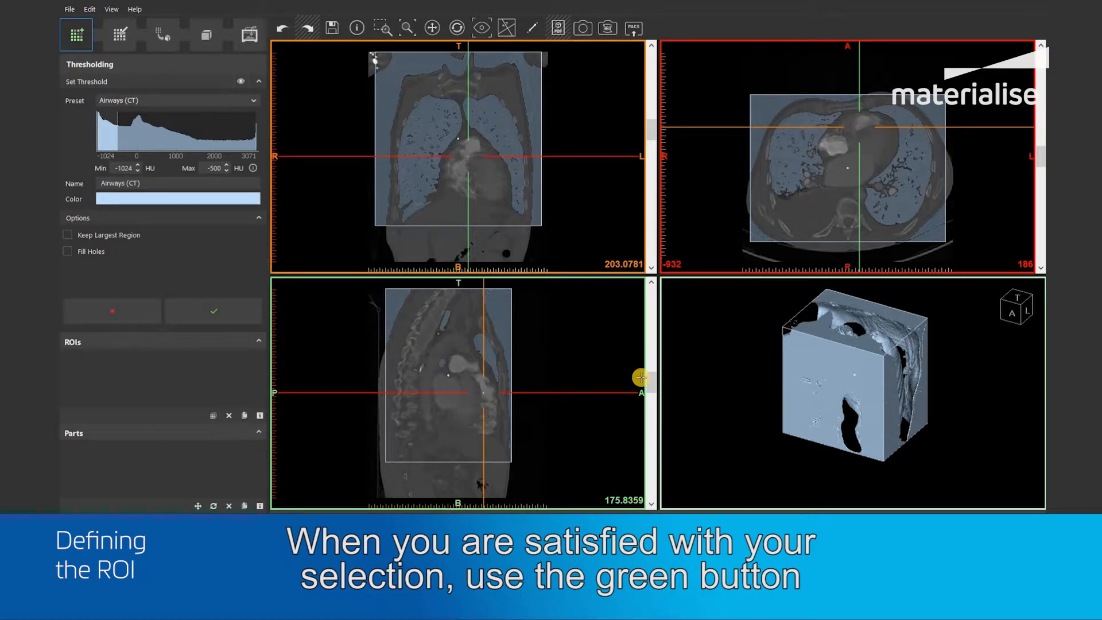
{"action": "left_click", "coordinate": [228, 318]}
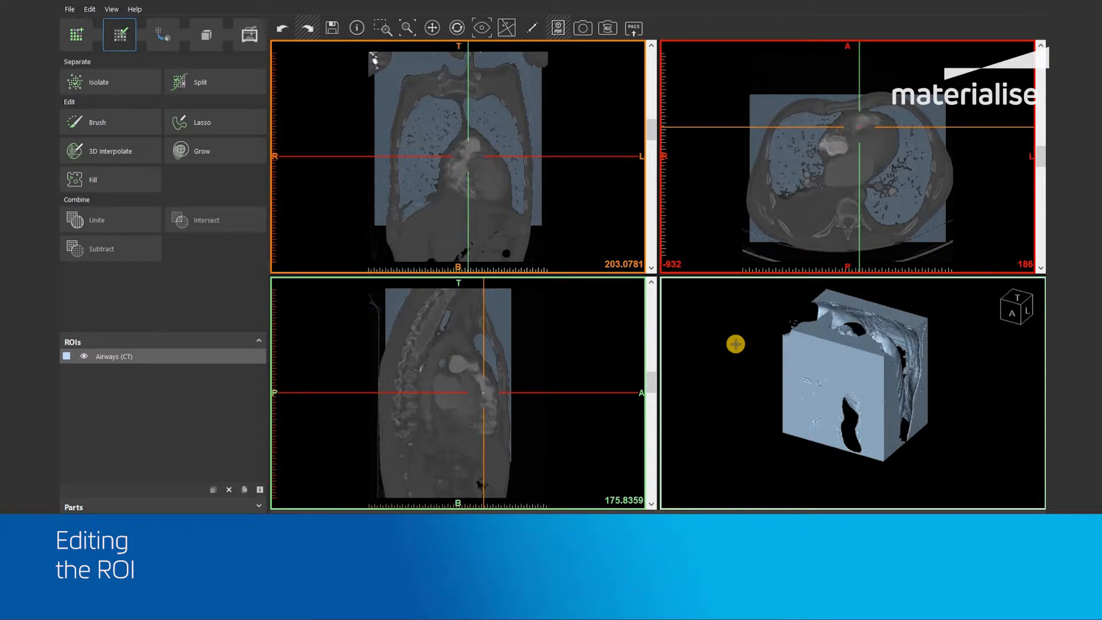
- Isolate the connected lungs and airways in the Airways (CT) ROI, removing all unconnected structures
{"action": "left_click", "coordinate": [134, 89]}
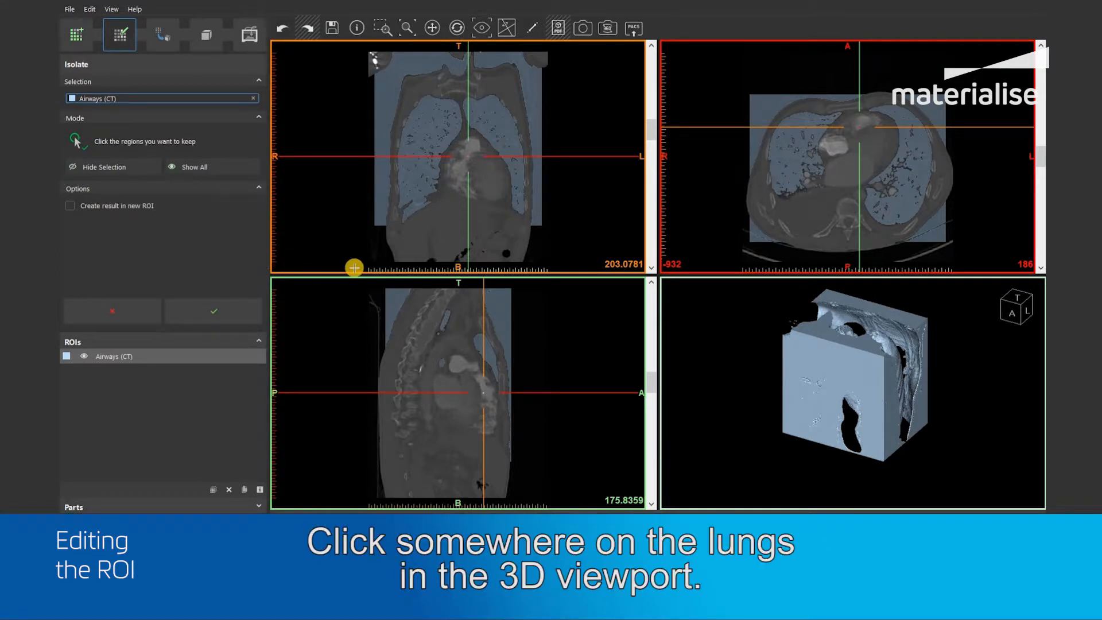
{"action": "mouse_move", "coordinate": [833, 345]}
{"action": "right_mouse_down"}
{"action": "mouse_move", "coordinate": [864, 367]}
{"action": "mouse_move", "coordinate": [848, 369]}
{"action": "right_mouse_up"}
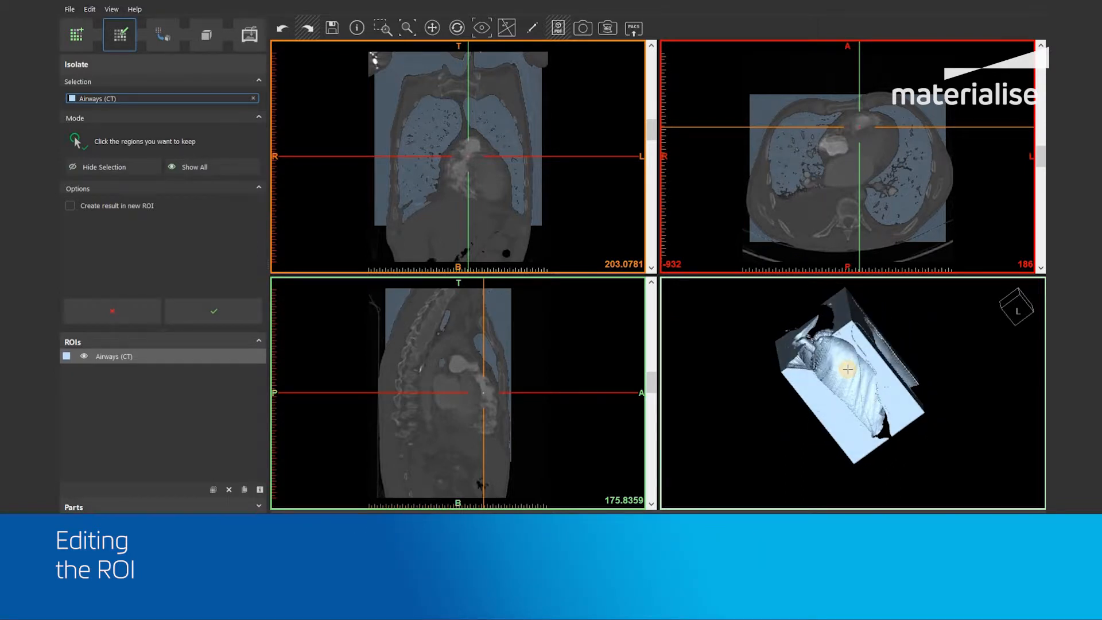
{"action": "left_click", "coordinate": [848, 369]}
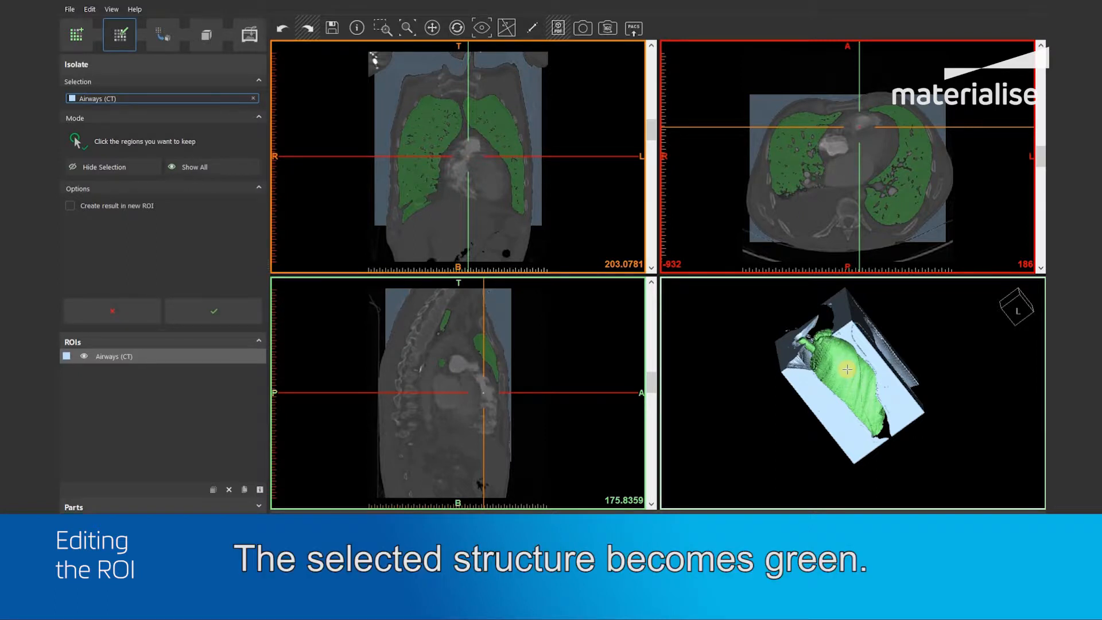
{"action": "left_click", "coordinate": [221, 314]}
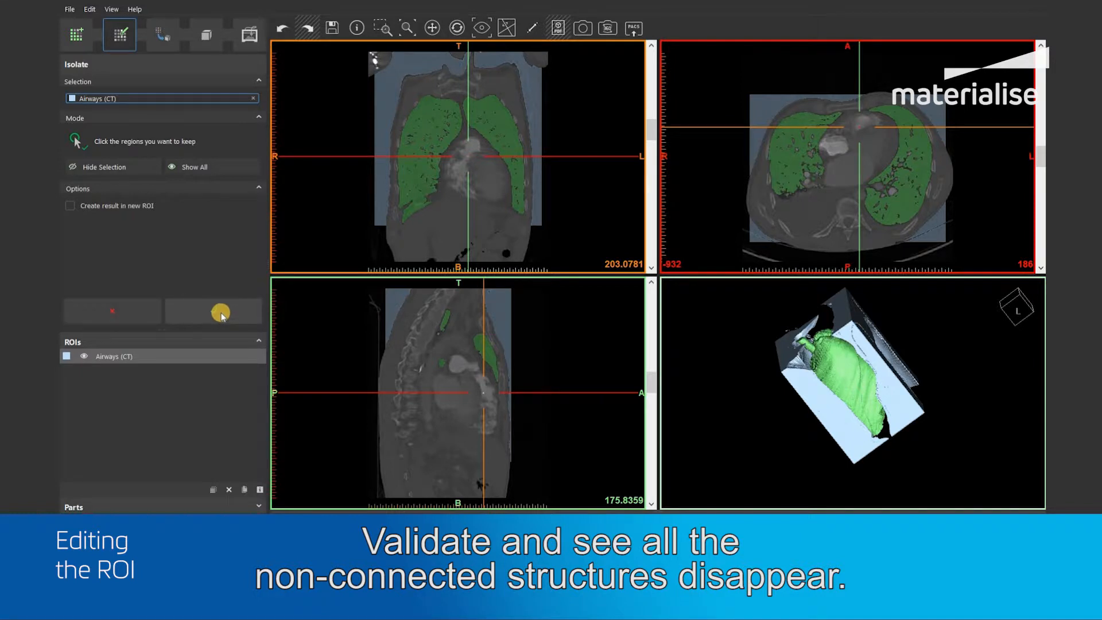
{"action": "left_click", "coordinate": [221, 315]}
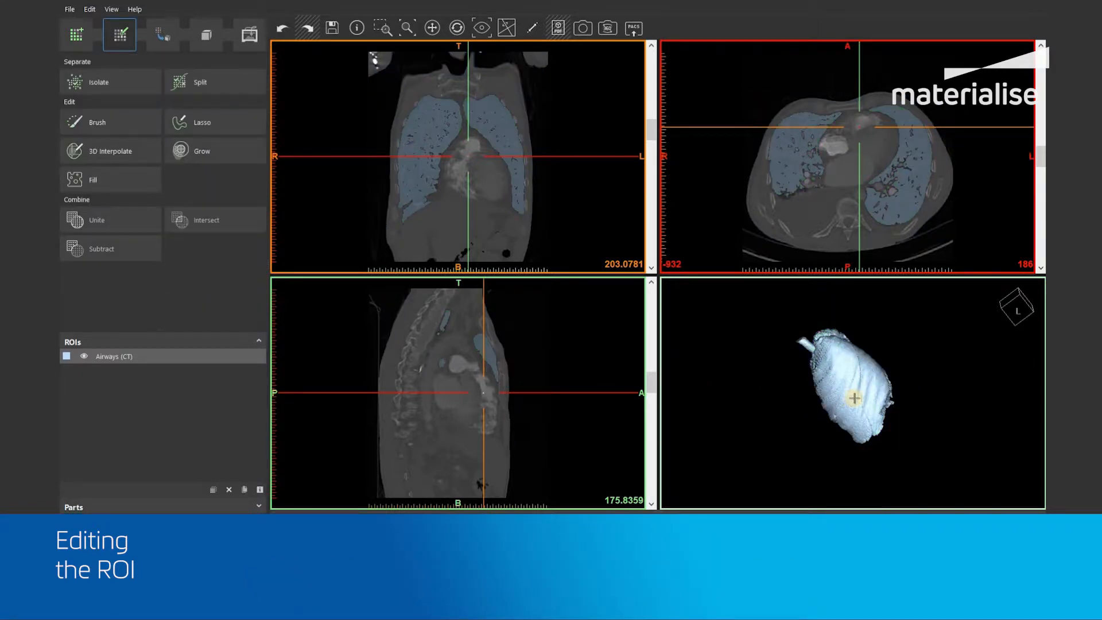
{"action": "right_click_drag", "start_coordinate": [890, 383], "coordinate": [844, 394]}
{"action": "middle_click_drag", "start_coordinate": [844, 394], "coordinate": [825, 413]}
{"action": "right_click_drag", "start_coordinate": [837, 390], "coordinate": [842, 385]}
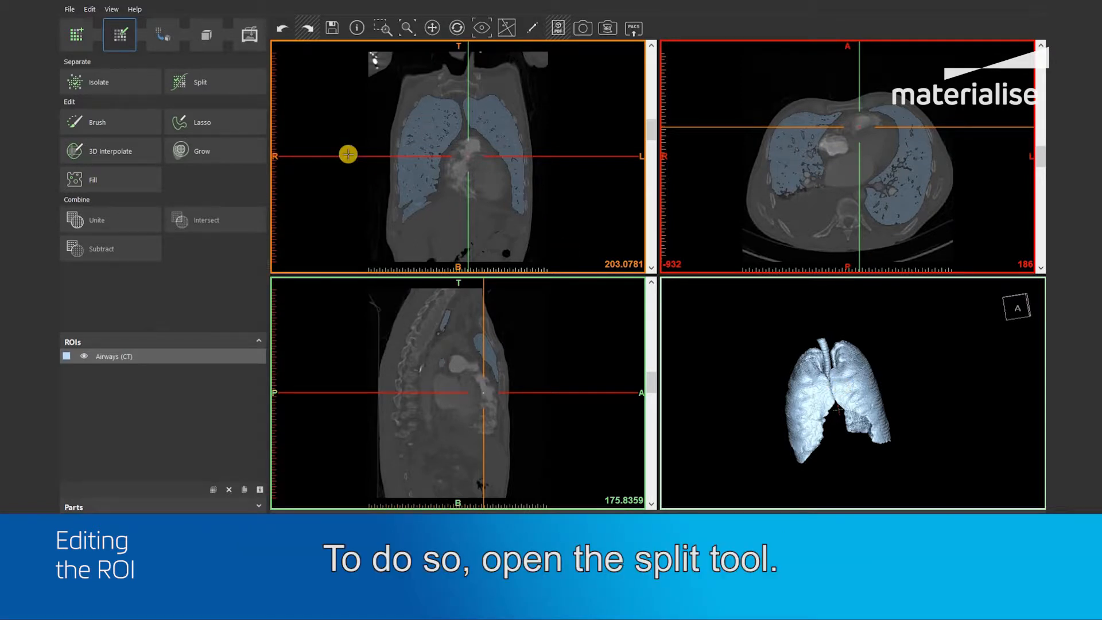
- With a reduced Split brush, mark the main bronchi as foreground on an enlarged coronal slice where they meet the lungs
{"action": "left_click", "coordinate": [233, 90]}
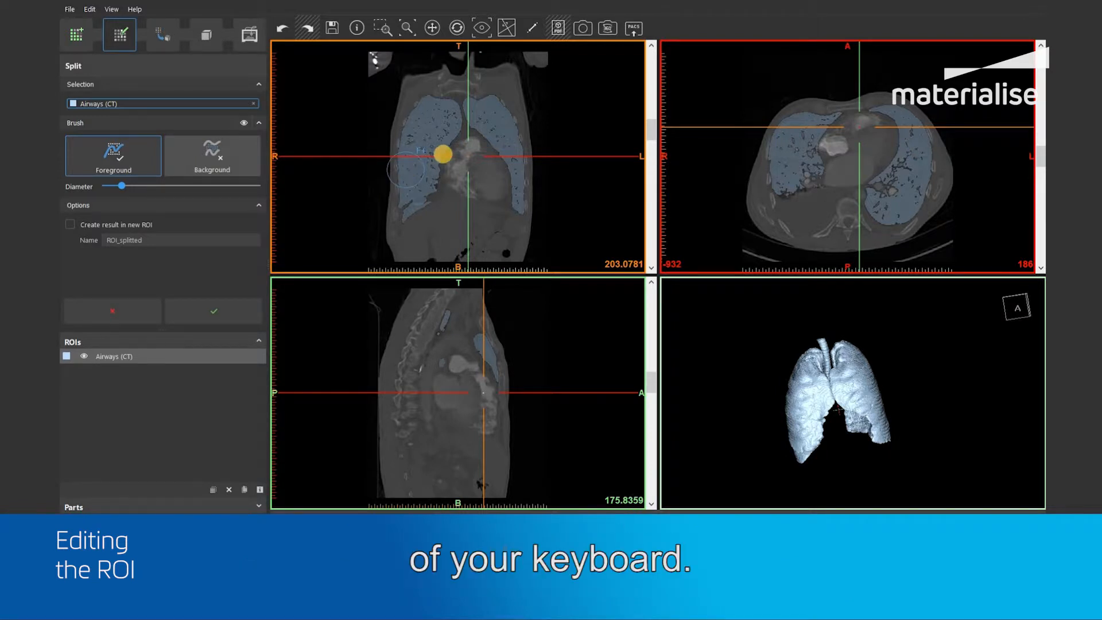
{"action": "key", "text": "space"}
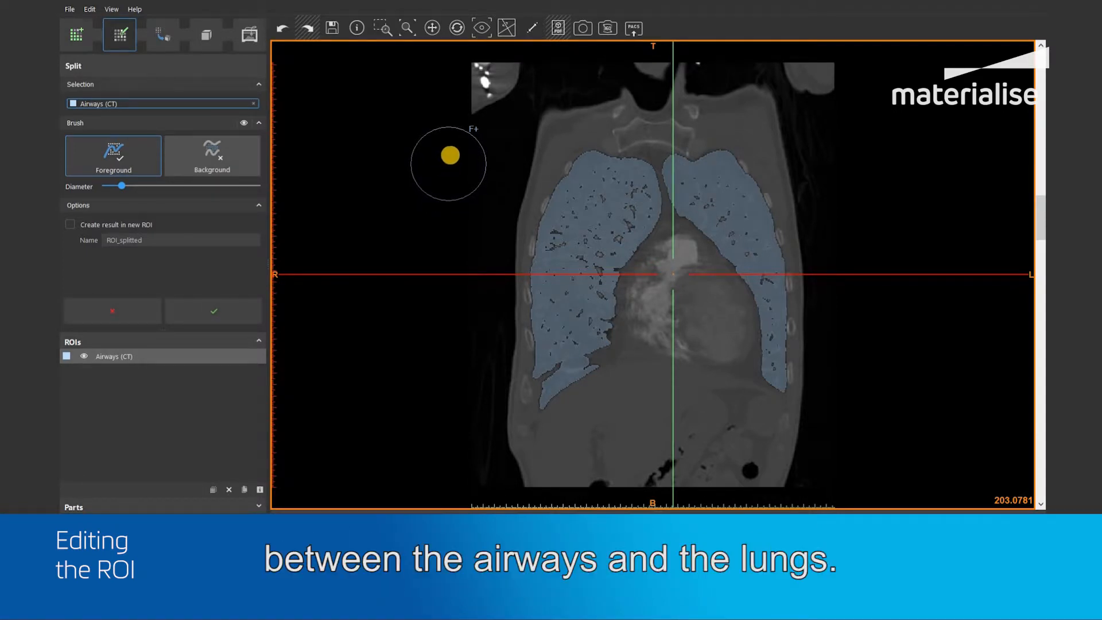
{"action": "scroll", "coordinate": [649, 234], "scroll_direction": "down", "scroll_amount": 15}
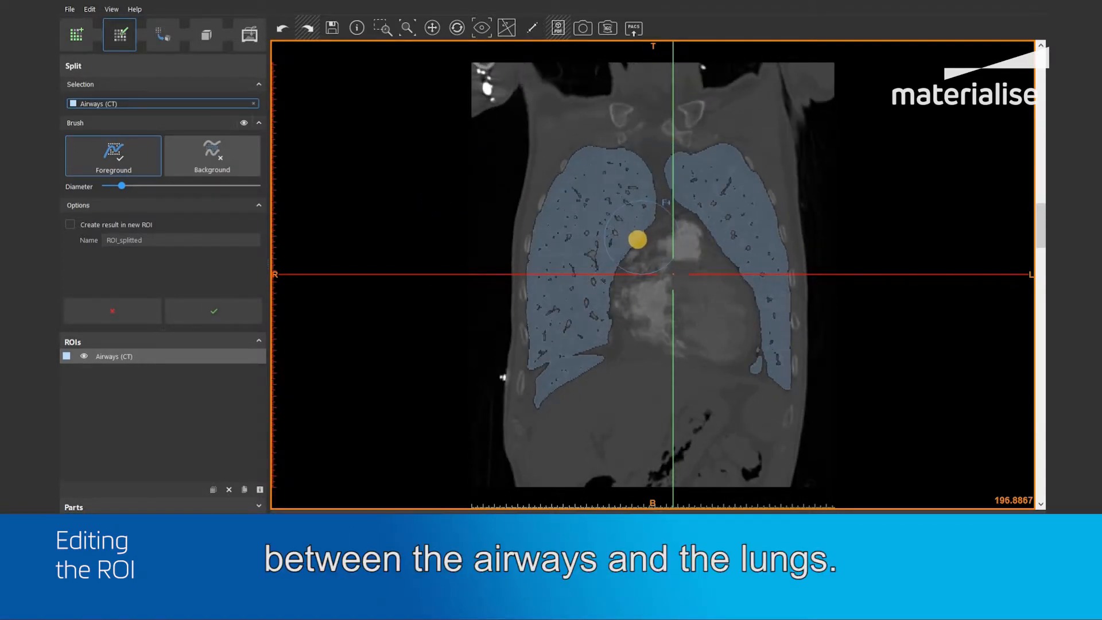
{"action": "scroll", "coordinate": [636, 237], "scroll_direction": "down", "scroll_amount": 20}
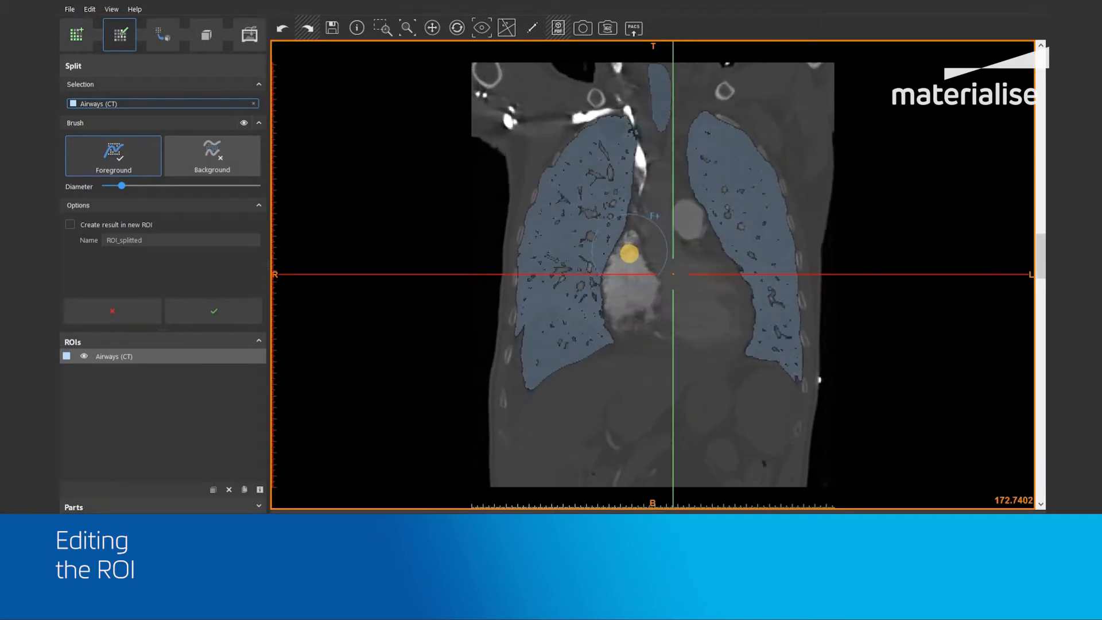
{"action": "scroll", "coordinate": [626, 262], "scroll_direction": "down", "scroll_amount": 20}
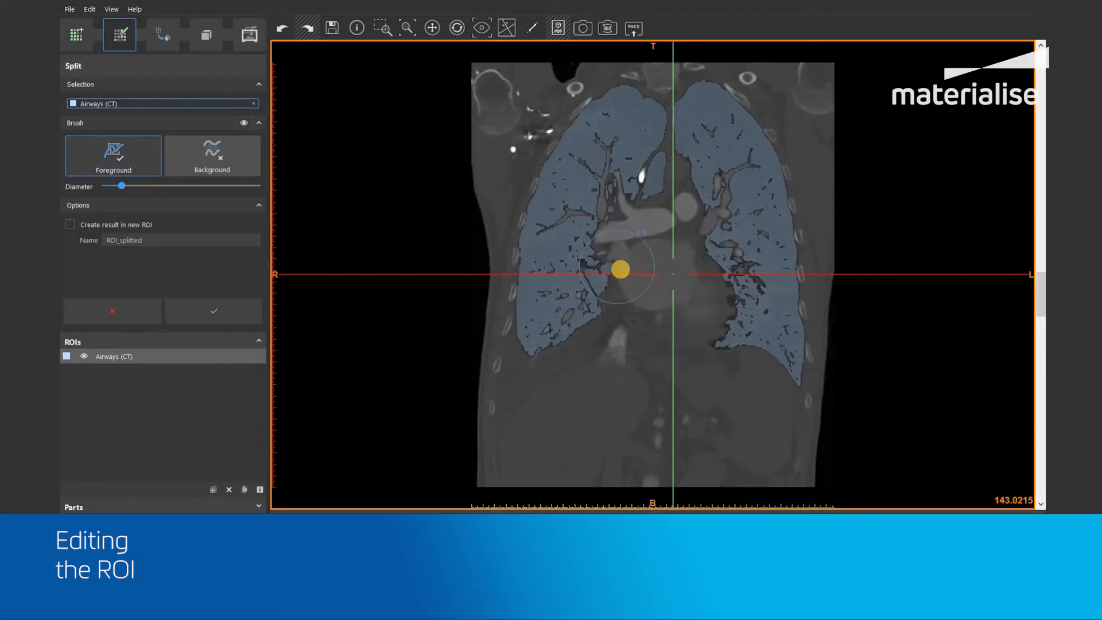
{"action": "scroll", "coordinate": [625, 272], "scroll_direction": "down", "scroll_amount": 2}
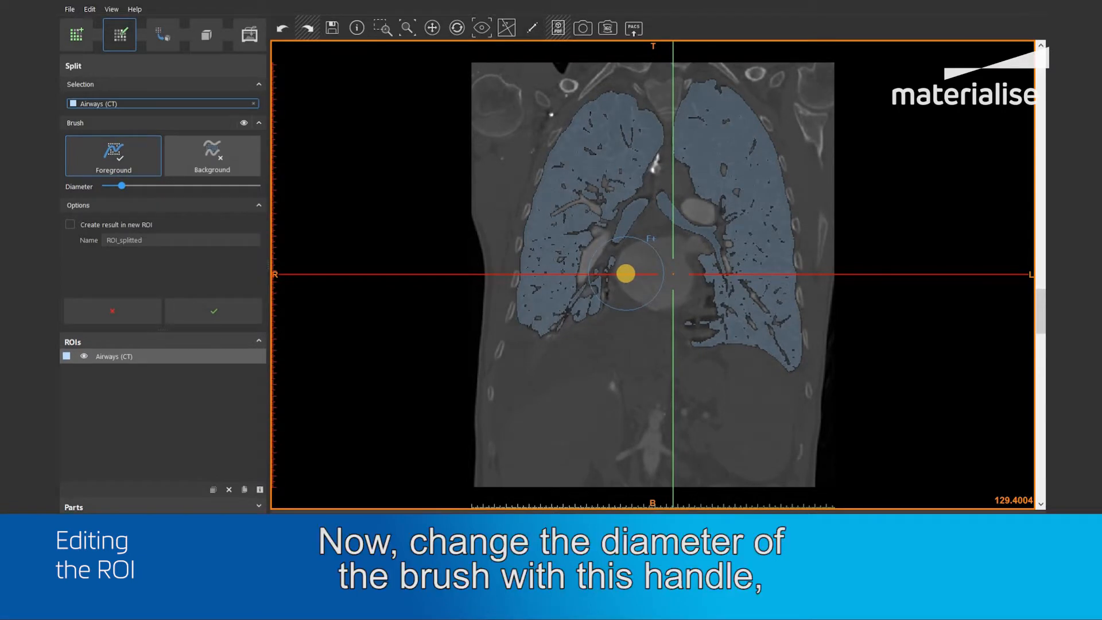
{"action": "left_click", "coordinate": [118, 186]}
{"action": "left_click_drag", "start_coordinate": [115, 187], "coordinate": [108, 186]}
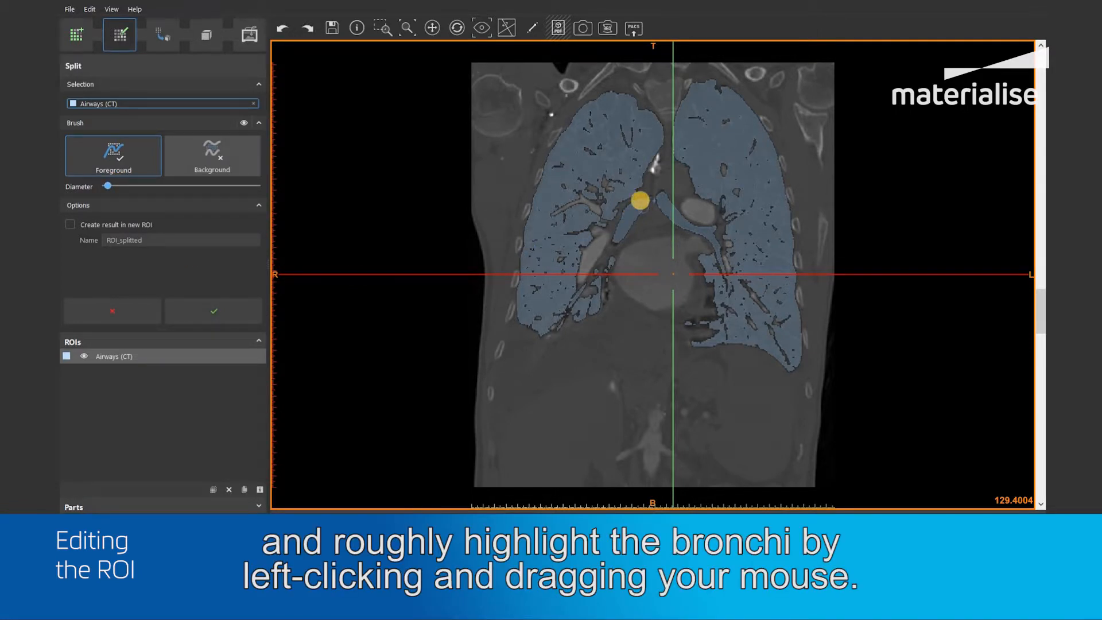
{"action": "mouse_move", "coordinate": [640, 203]}
{"action": "left_mouse_down"}
{"action": "mouse_move", "coordinate": [623, 231]}
{"action": "mouse_move", "coordinate": [664, 212]}
{"action": "mouse_move", "coordinate": [699, 224]}
{"action": "mouse_move", "coordinate": [714, 248]}
{"action": "left_mouse_up"}
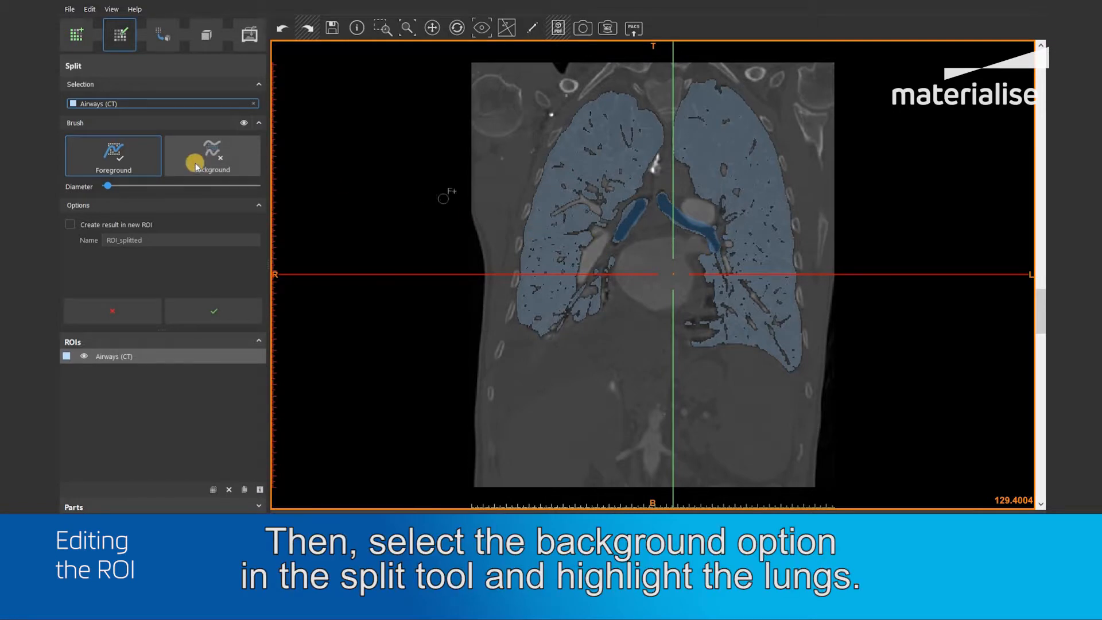
- Mark both lungs as background on the same coronal slice, then split the airways from the lungs and close the Split tool
{"action": "left_click", "coordinate": [221, 170]}
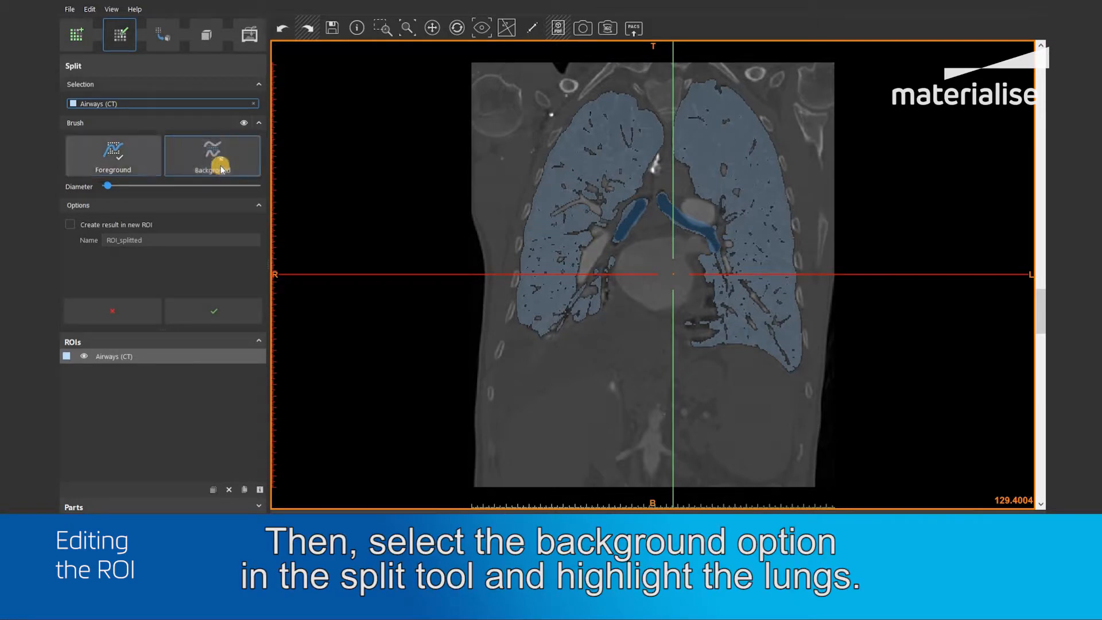
{"action": "left_click_drag", "start_coordinate": [635, 131], "coordinate": [570, 175]}
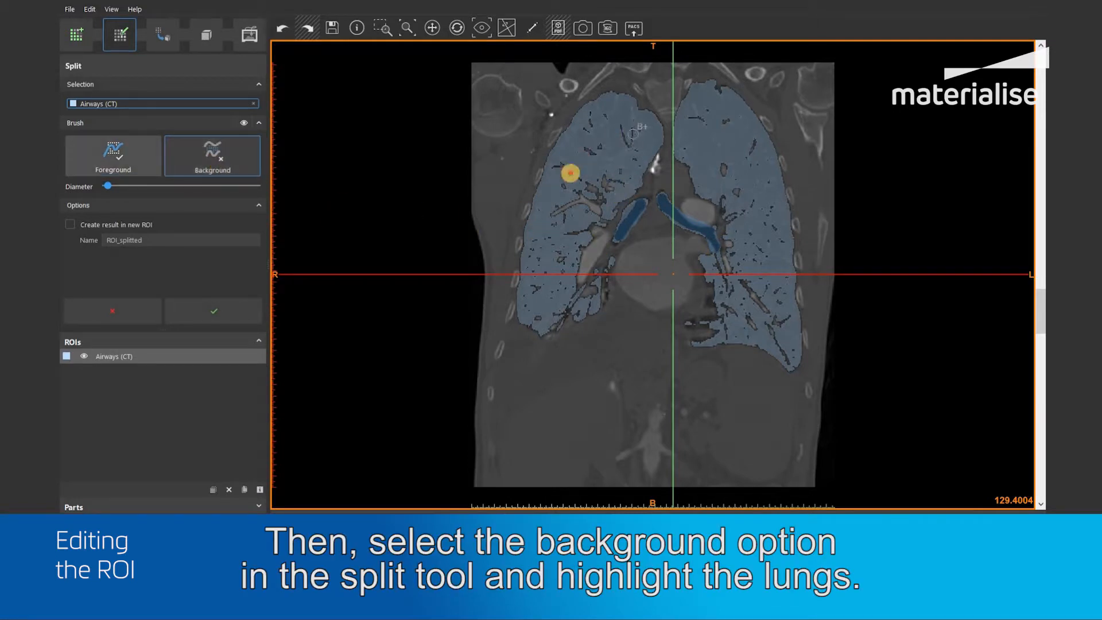
{"action": "mouse_move", "coordinate": [535, 273]}
{"action": "left_mouse_down"}
{"action": "mouse_move", "coordinate": [561, 307]}
{"action": "mouse_move", "coordinate": [578, 304]}
{"action": "left_mouse_up"}
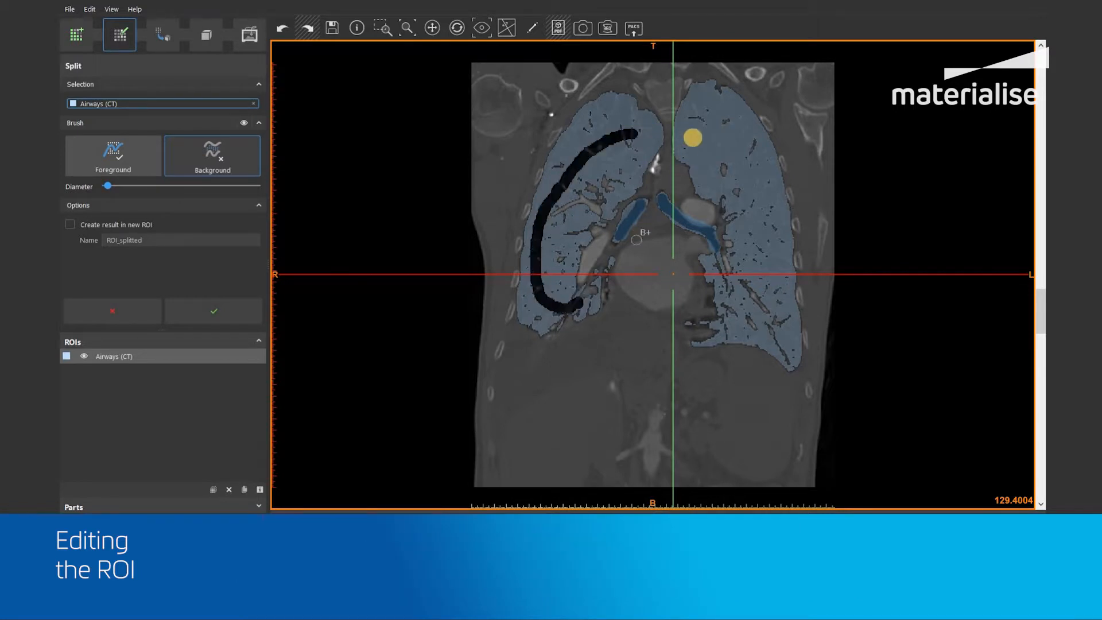
{"action": "mouse_move", "coordinate": [693, 137]}
{"action": "left_mouse_down"}
{"action": "mouse_move", "coordinate": [755, 216]}
{"action": "mouse_move", "coordinate": [751, 311]}
{"action": "mouse_move", "coordinate": [735, 323]}
{"action": "left_mouse_up"}
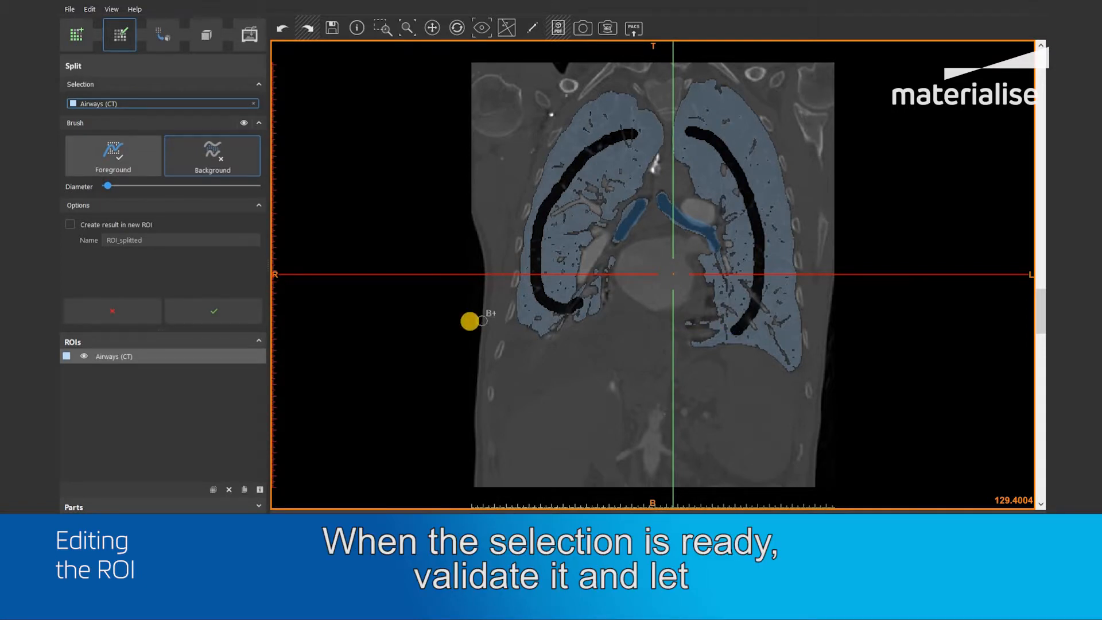
{"action": "left_click", "coordinate": [221, 315]}
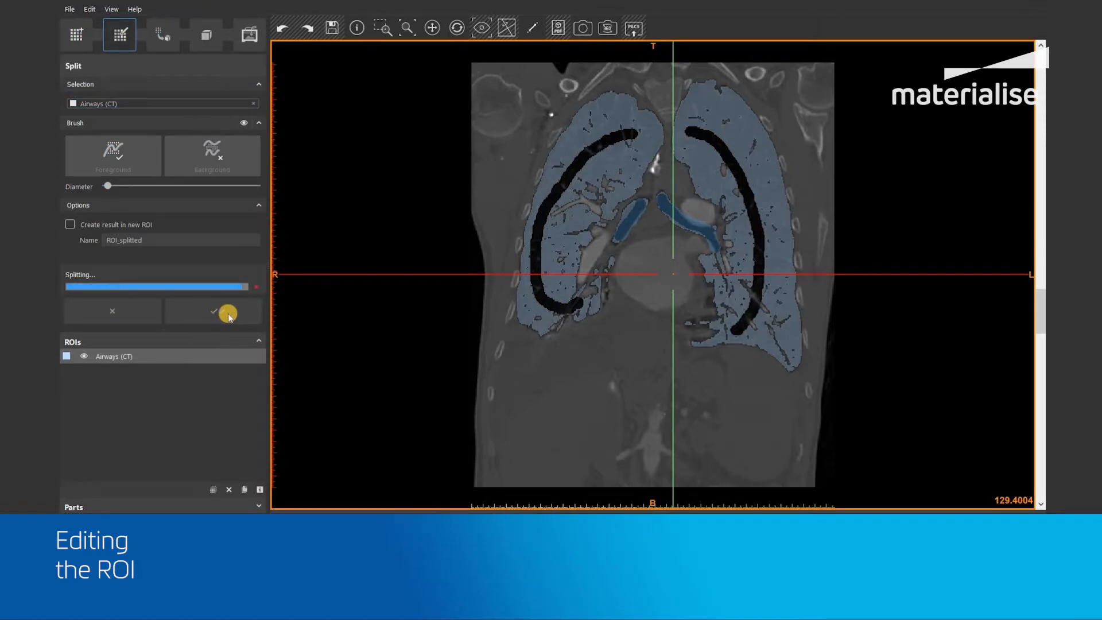
{"action": "key", "text": "space"}
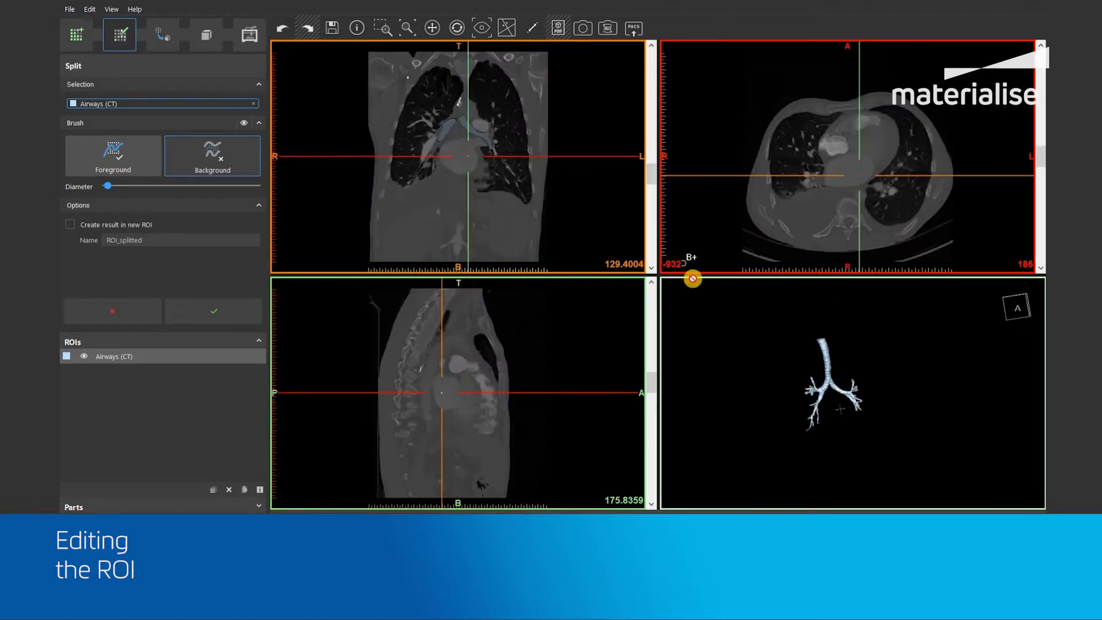
{"action": "scroll", "coordinate": [828, 385], "scroll_direction": "up", "scroll_amount": 5}
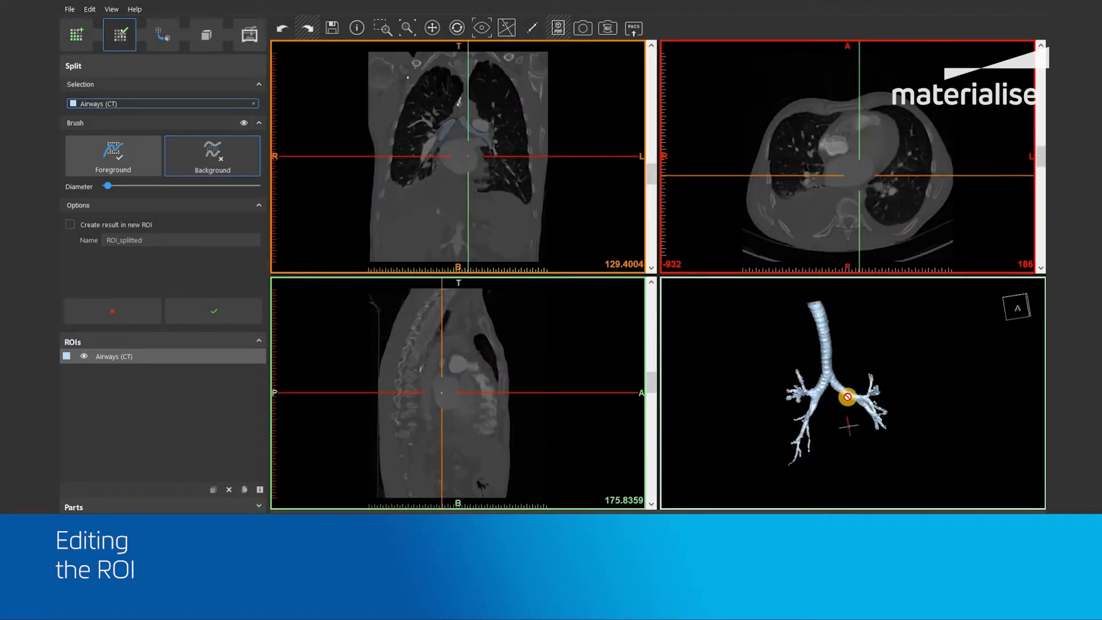
{"action": "right_click_drag", "start_coordinate": [1007, 387], "coordinate": [824, 373]}
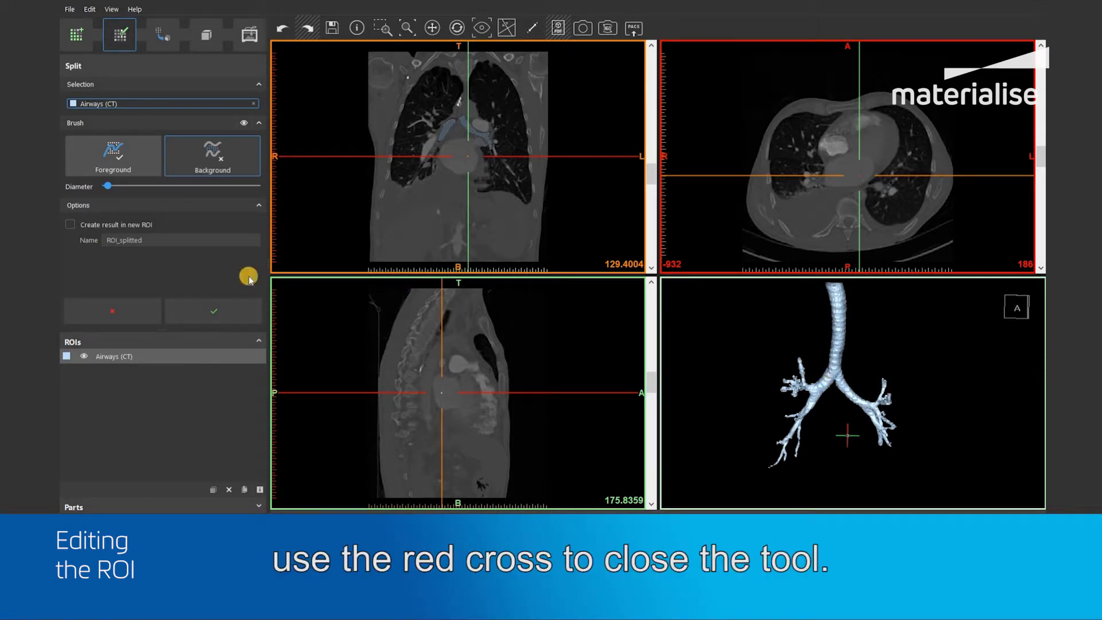
{"action": "left_click", "coordinate": [145, 308]}
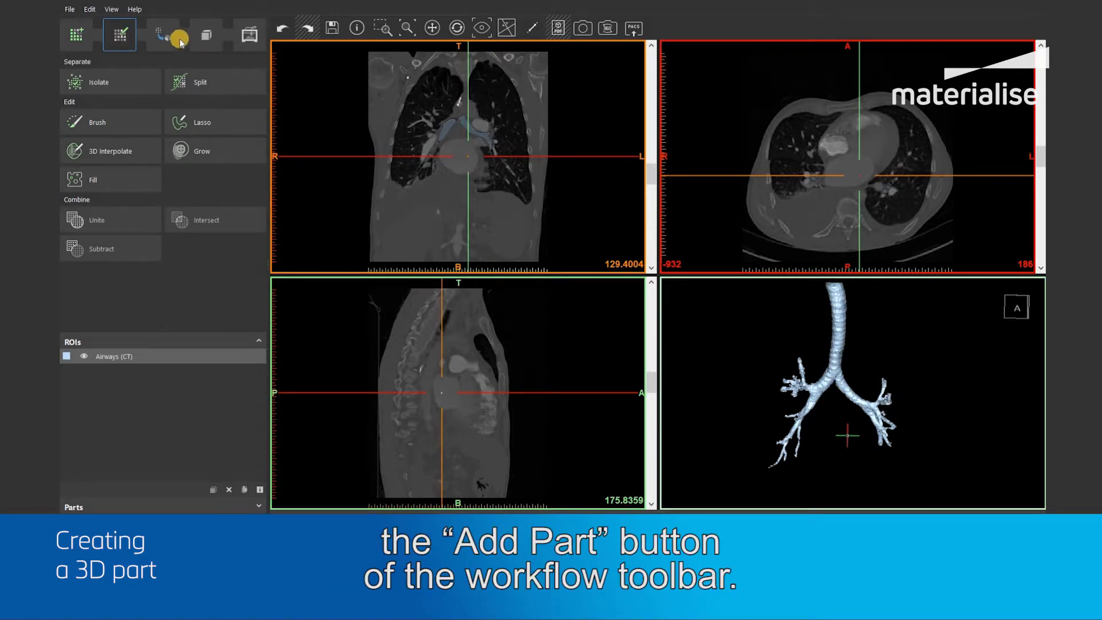
- Create a hollow part from the Airways (CT) ROI with an outward direction, 1.50 mm wall thickness and Low smoothing
{"action": "left_click", "coordinate": [163, 34]}
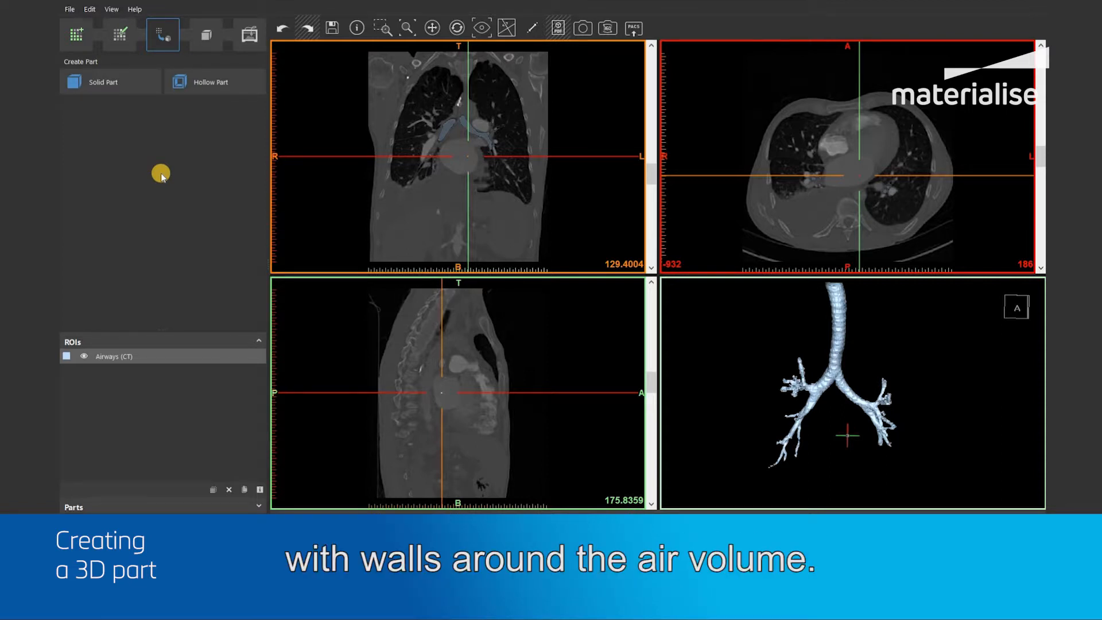
{"action": "left_click", "coordinate": [210, 85]}
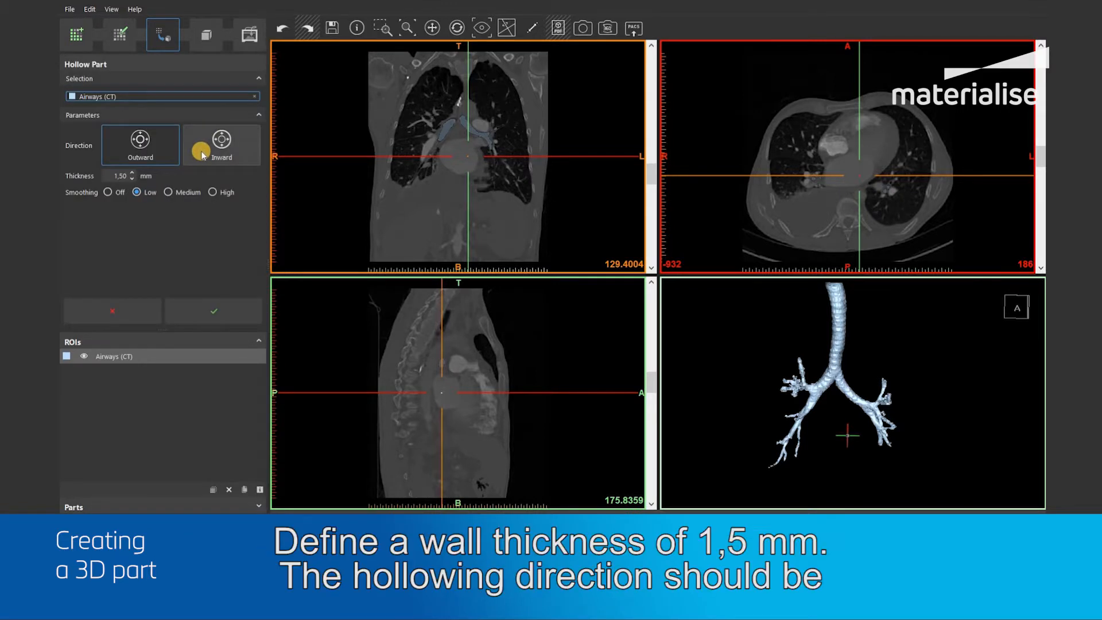
{"action": "left_click_drag", "start_coordinate": [111, 175], "coordinate": [135, 178]}
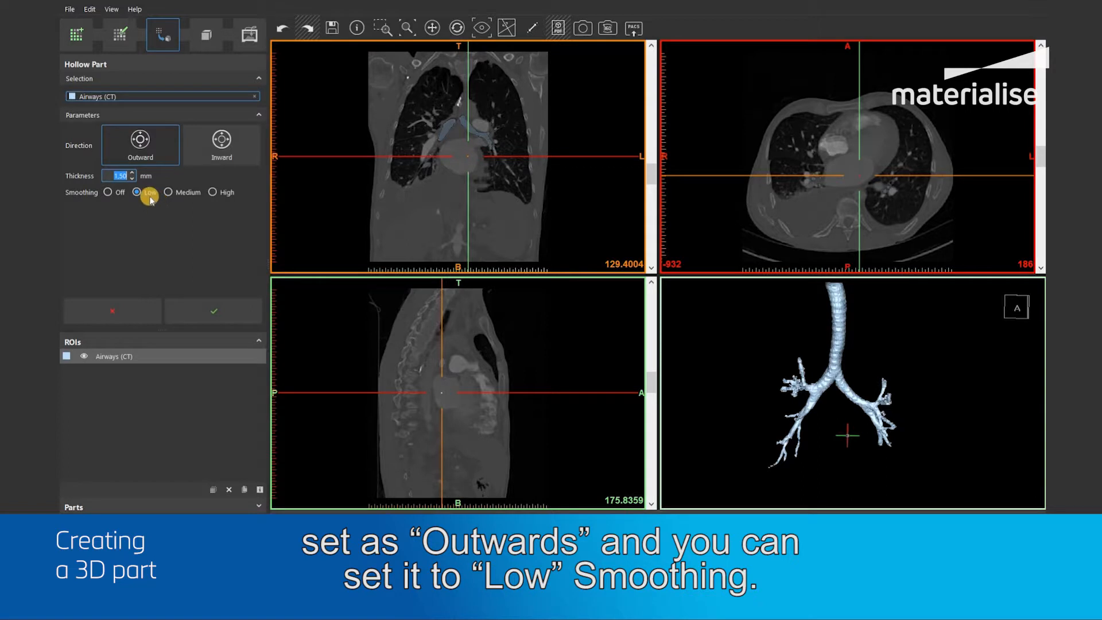
{"action": "left_click", "coordinate": [146, 196]}
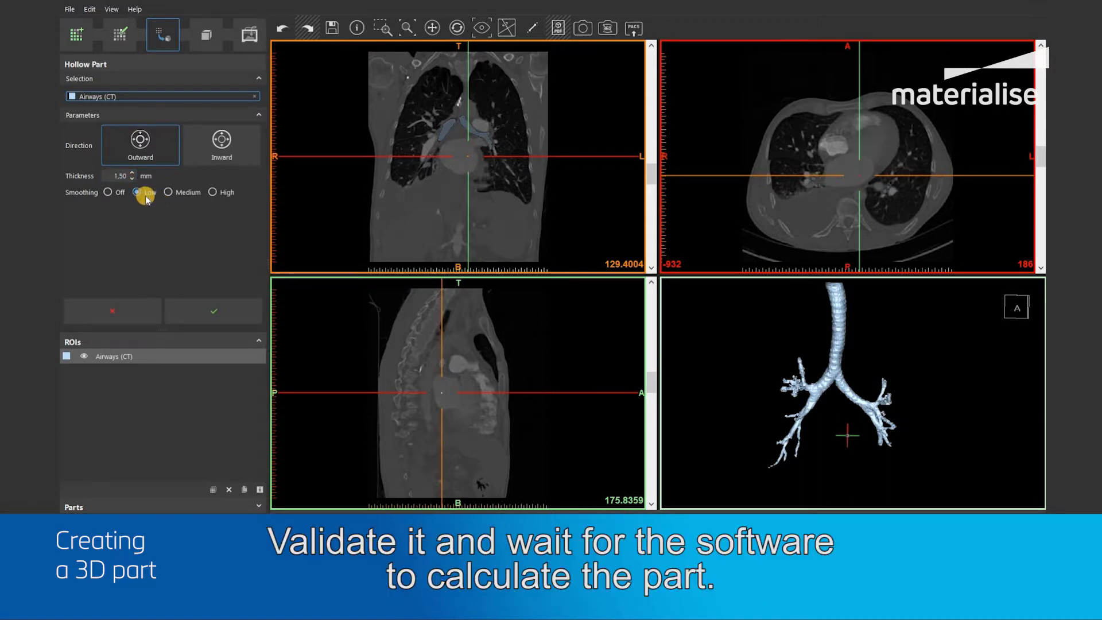
{"action": "left_click", "coordinate": [216, 310]}
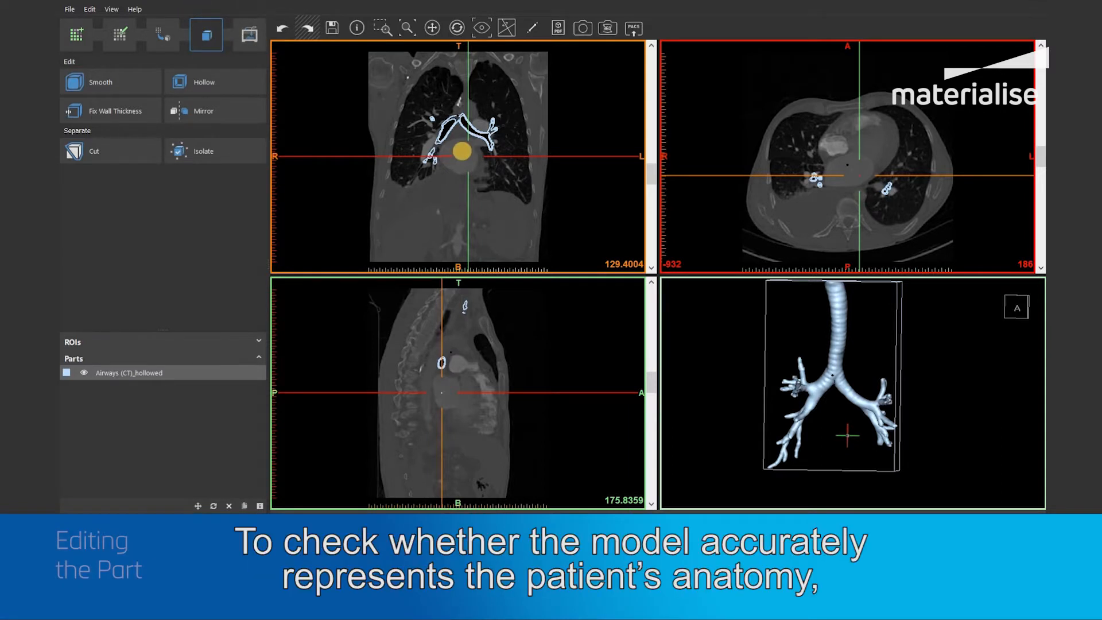
- Check the hollowed airway part's contours against the anatomy through the slices of the enlarged coronal view, and restore the four-view layout
{"action": "double_click", "coordinate": [464, 161]}
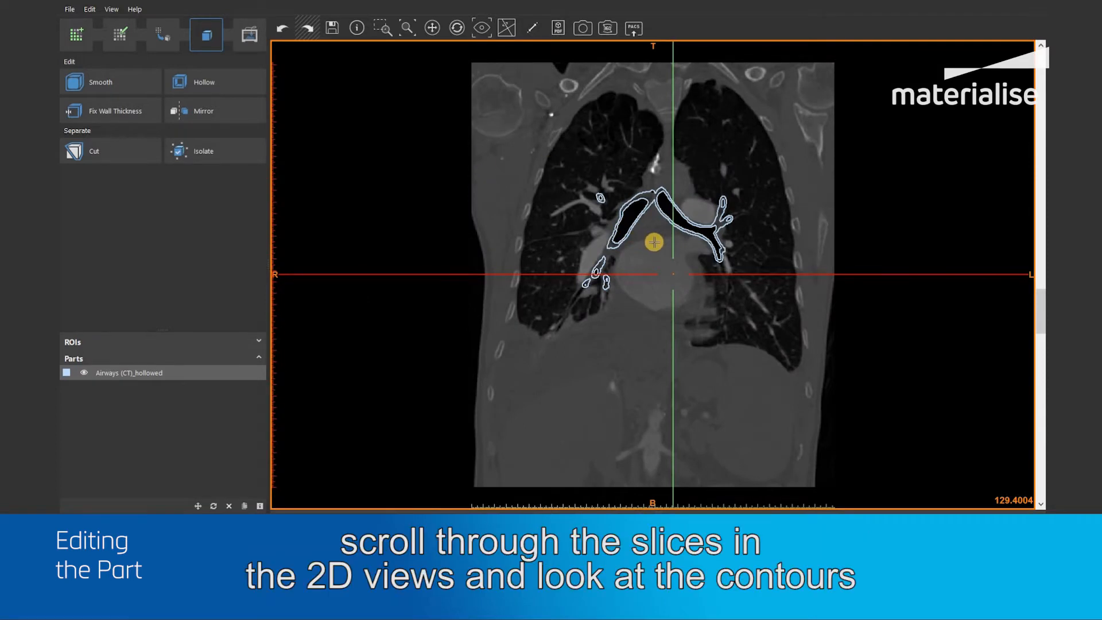
{"action": "scroll", "coordinate": [657, 241], "scroll_direction": "down", "scroll_amount": 5}
{"action": "scroll", "coordinate": [660, 241], "scroll_direction": "down", "scroll_amount": 15}
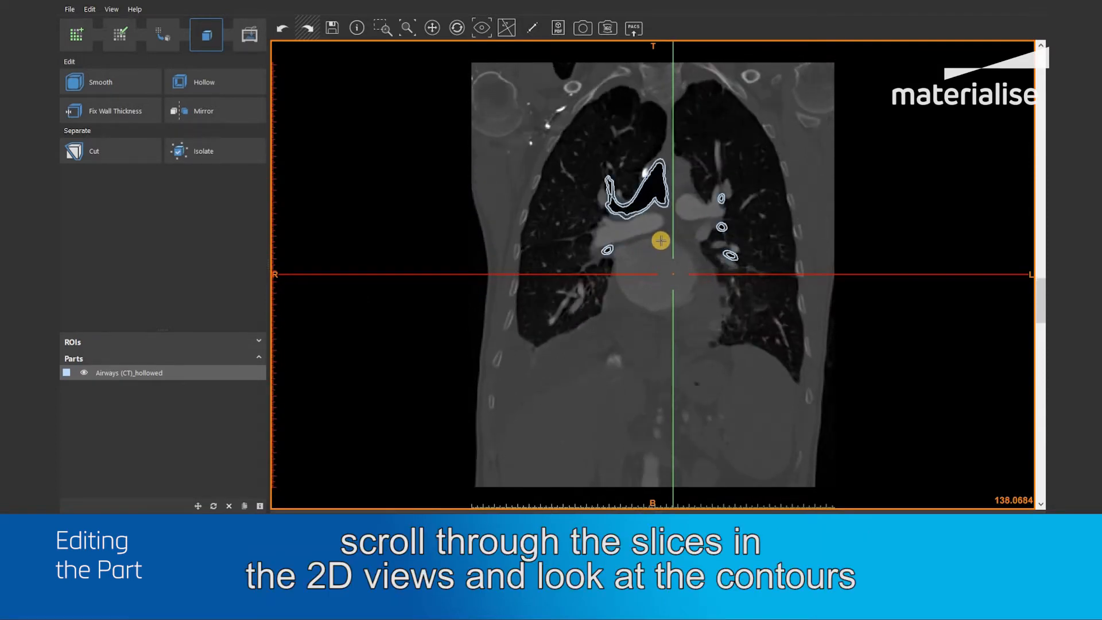
{"action": "scroll", "coordinate": [660, 241], "scroll_direction": "down", "scroll_amount": 1}
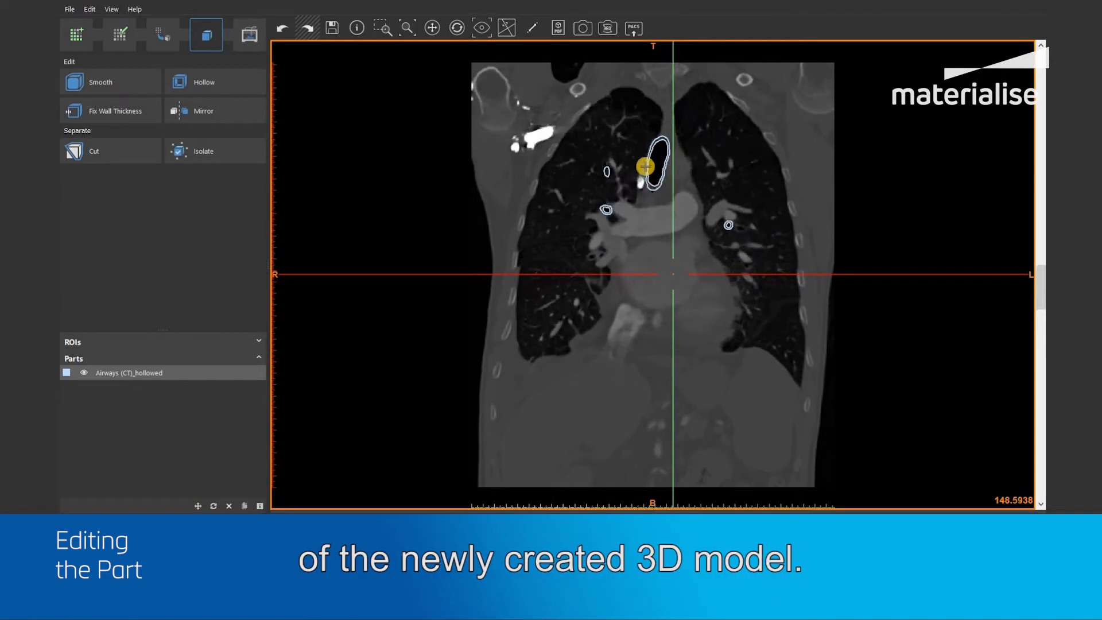
{"action": "scroll", "coordinate": [649, 174], "scroll_direction": "up", "scroll_amount": 17}
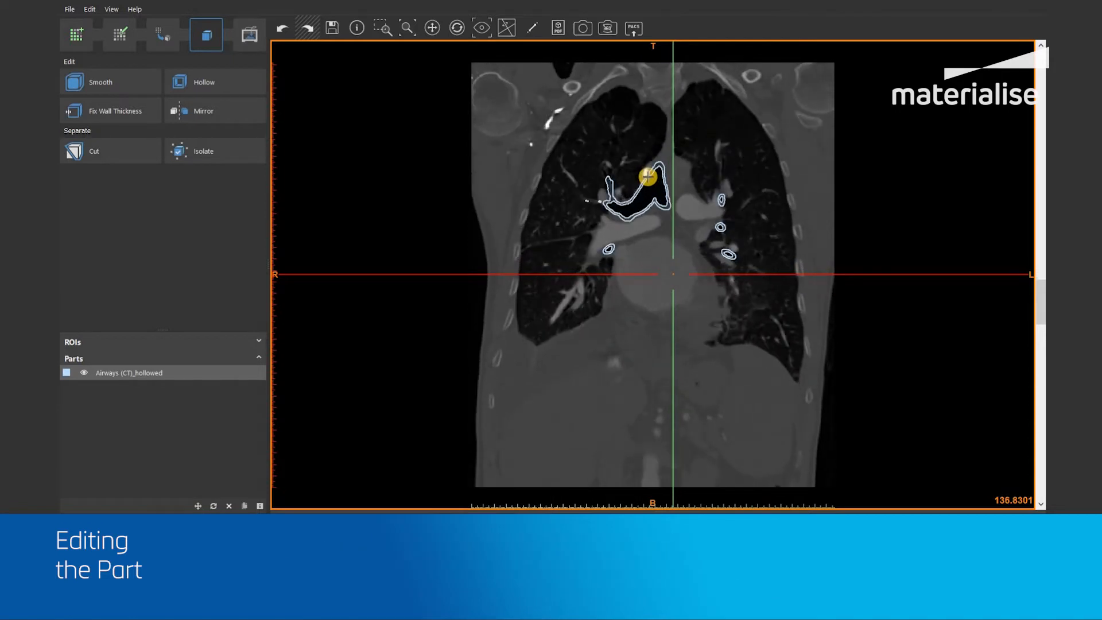
{"action": "key", "text": "space"}
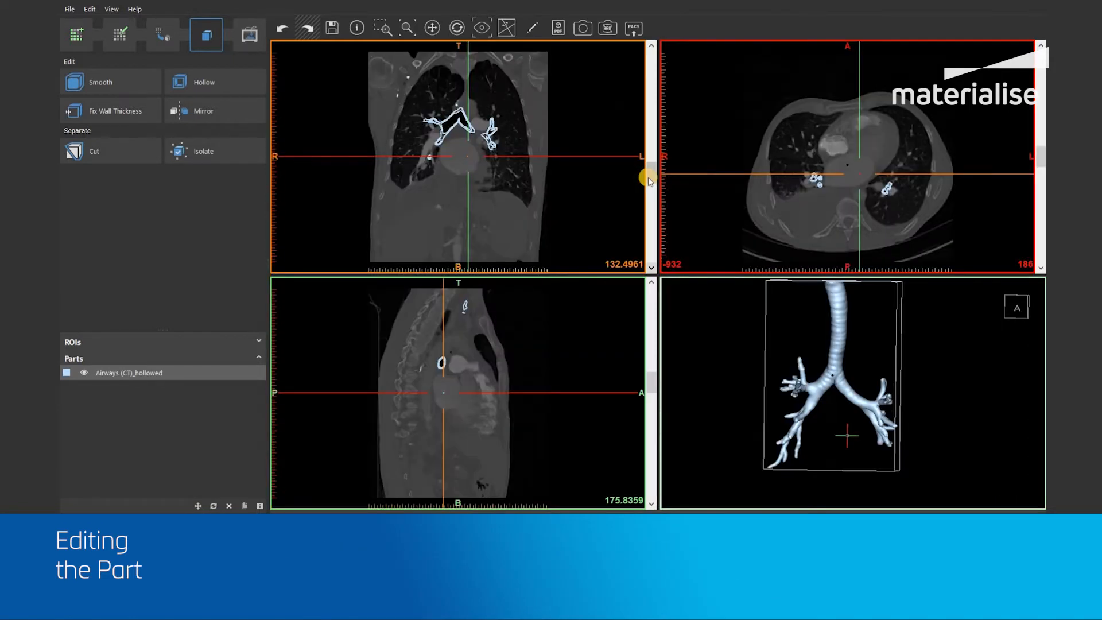
- Start the Cut tool on the hollowed airway part to open its extremities
{"action": "left_click", "coordinate": [132, 151]}
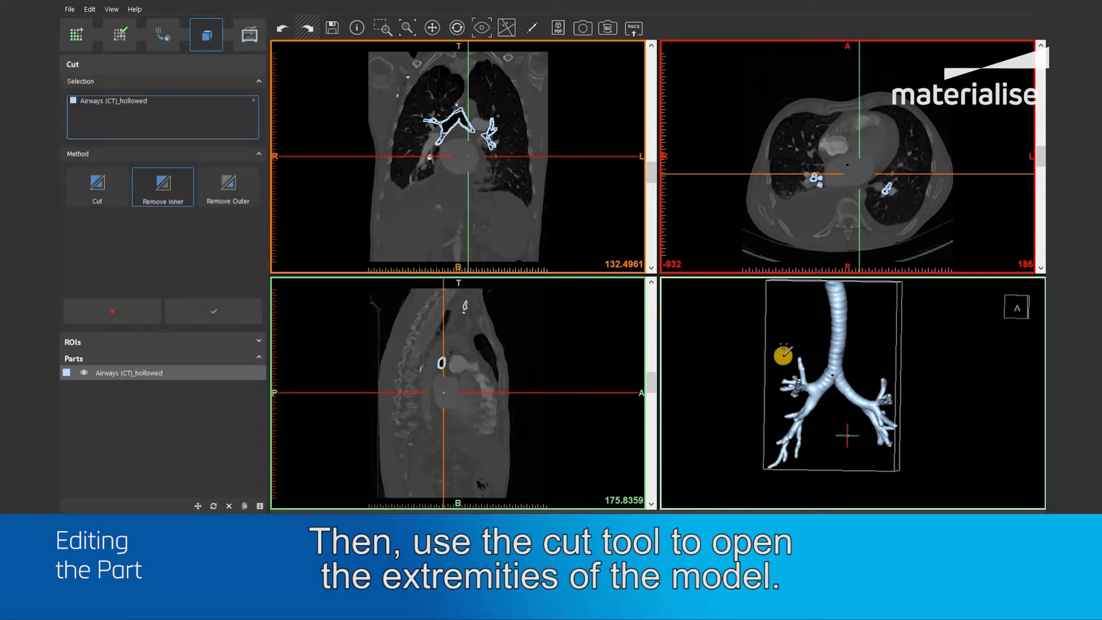